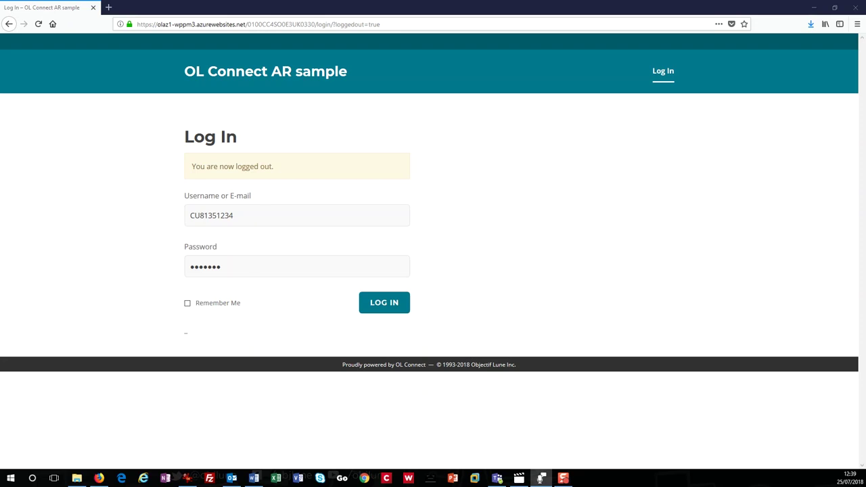
# Sign in as the customer and open the April 30 invoice as a PDF
pyautogui.click(396, 305)
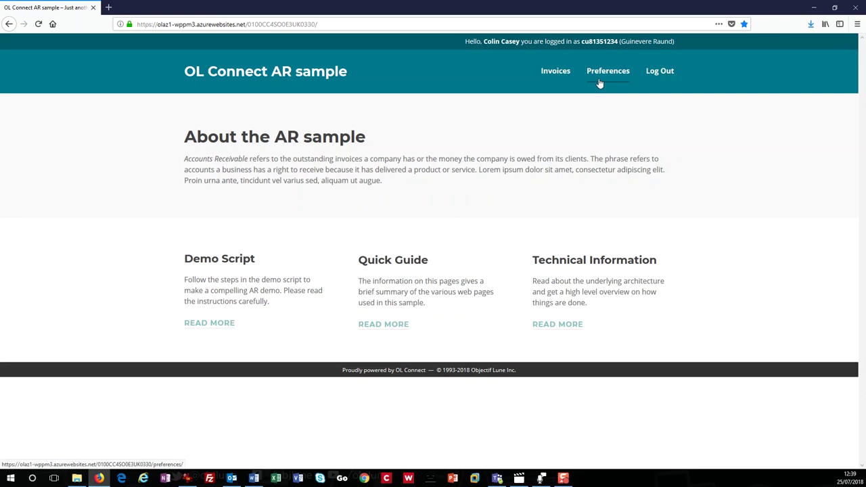
pyautogui.click(562, 77)
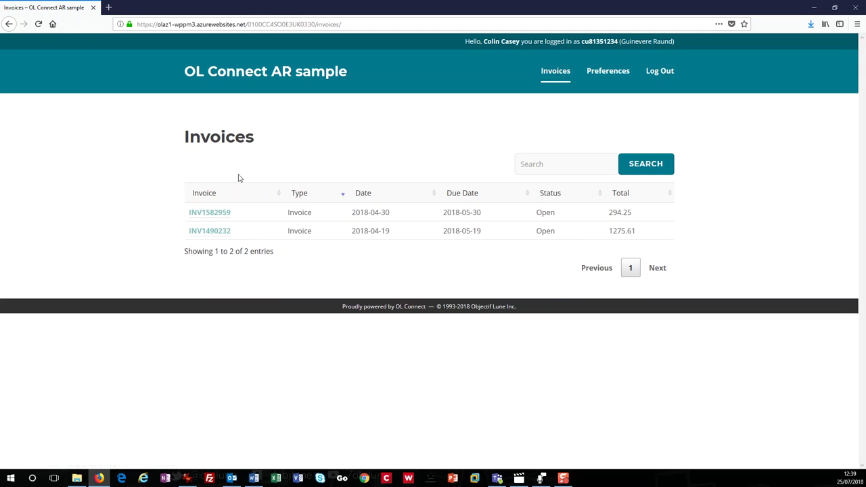
pyautogui.click(208, 217)
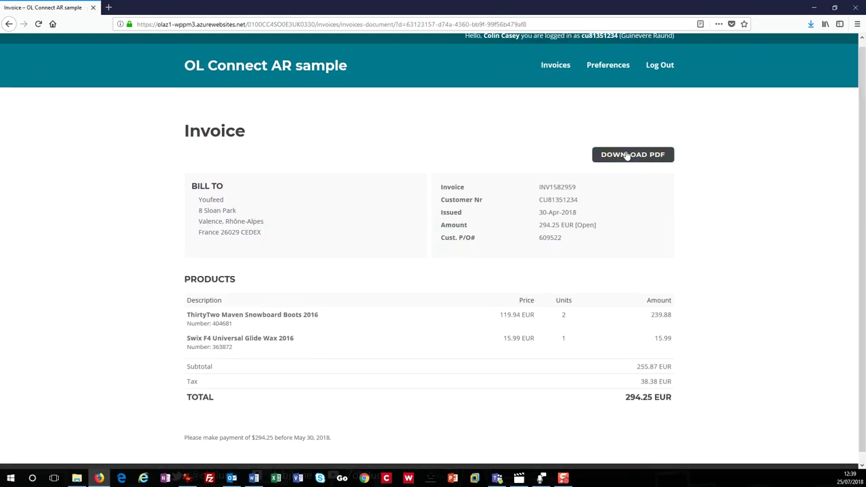
pyautogui.click(626, 156)
pyautogui.click(357, 234)
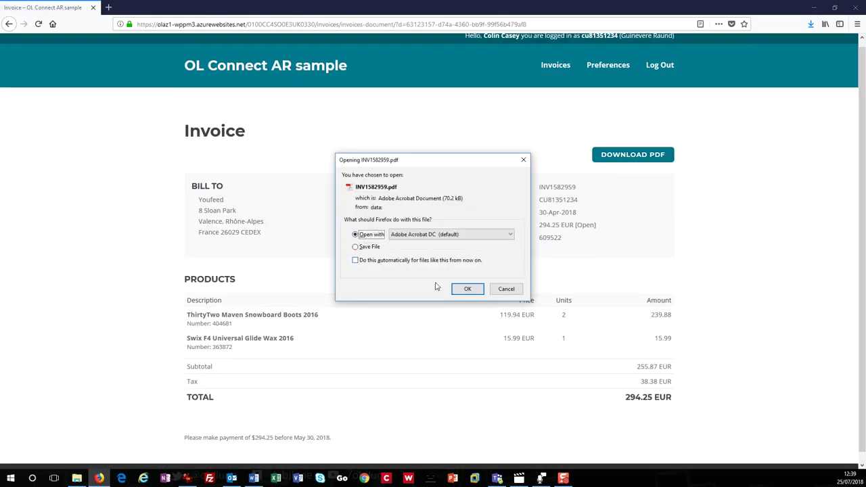
pyautogui.click(467, 290)
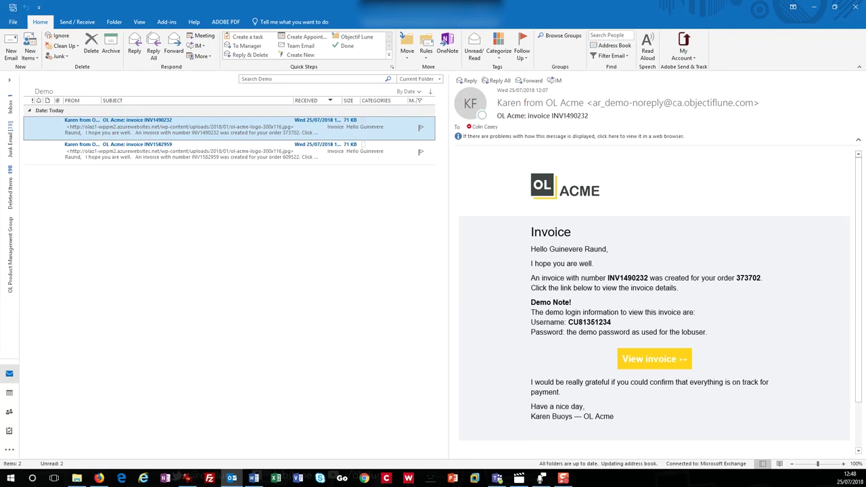
# Follow the e-mail's 'View invoice' link and sign in to see the 1,275.61 EUR invoice
pyautogui.click(655, 360)
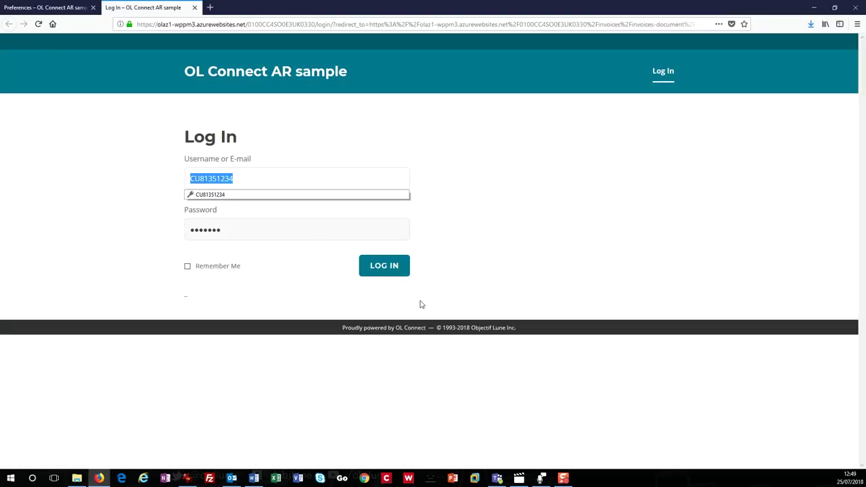
pyautogui.click(382, 266)
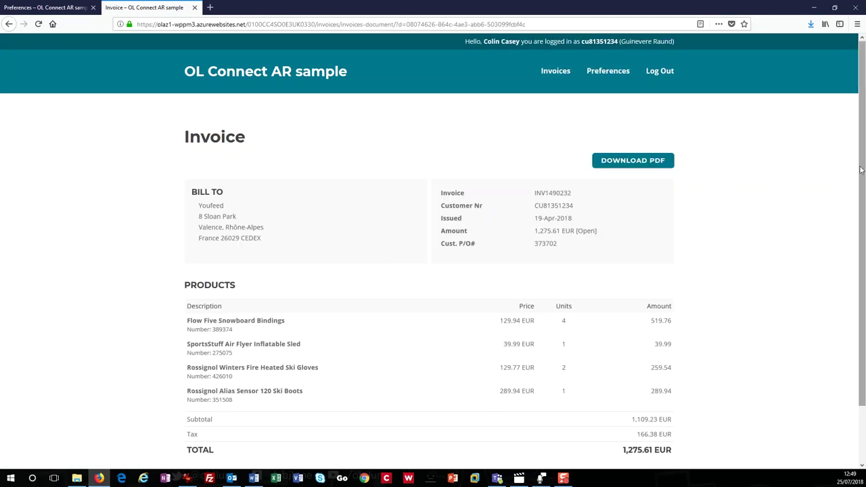
# Add SMS delivery with the customer's mobile number and save the preferences
pyautogui.moveTo(861, 170); pyautogui.dragTo(851, 224)
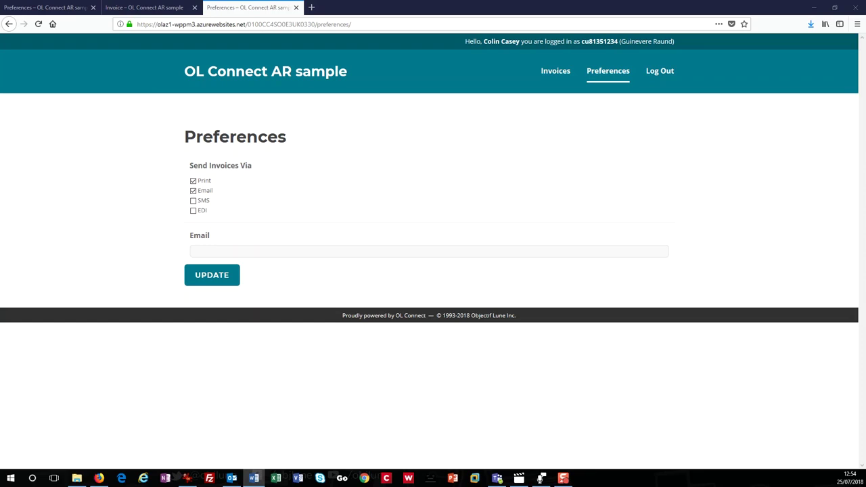
pyautogui.click(194, 200)
pyautogui.click(221, 308)
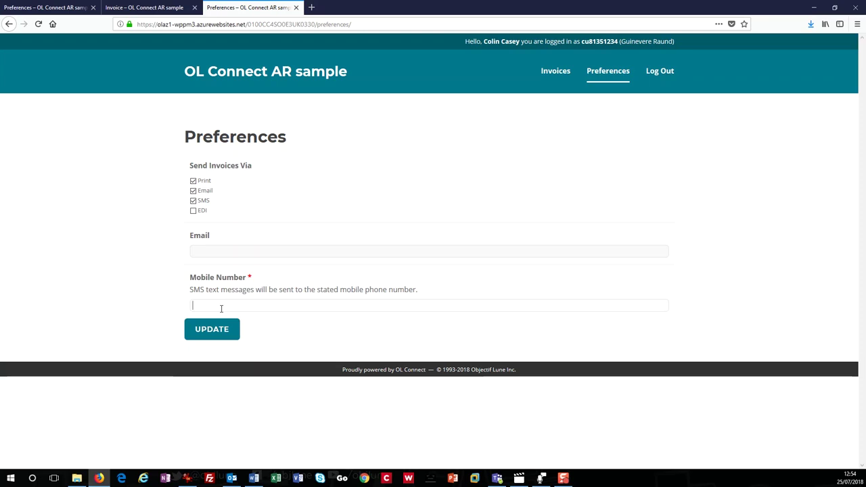
pyautogui.write('004412345678')
pyautogui.click(199, 330)
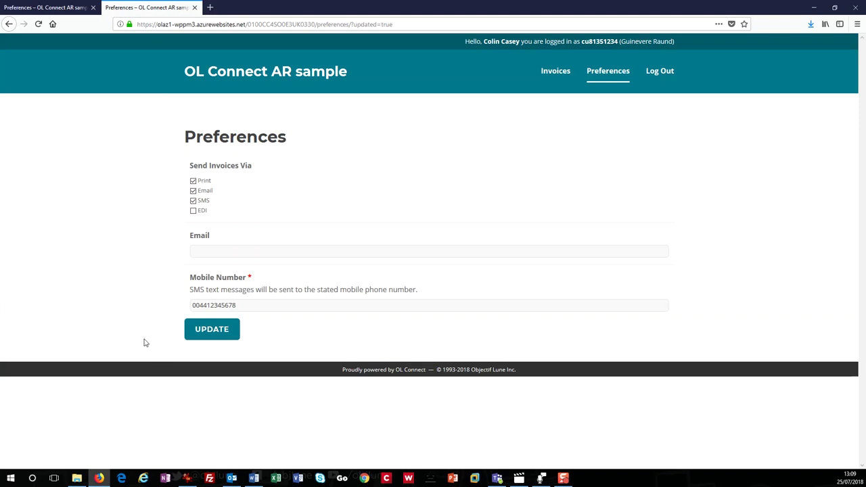
# Enable EDI delivery alongside Print, Email and SMS, using the DUNS number field, and update
pyautogui.click(193, 211)
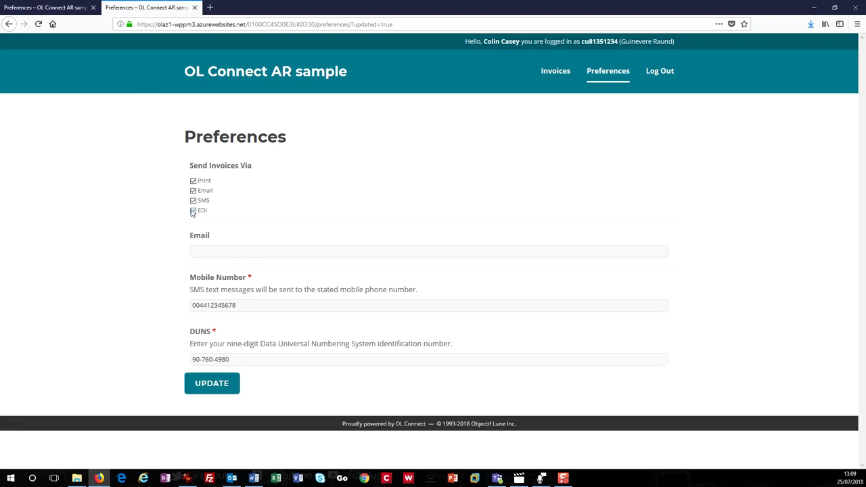
pyautogui.click(240, 359)
pyautogui.click(209, 386)
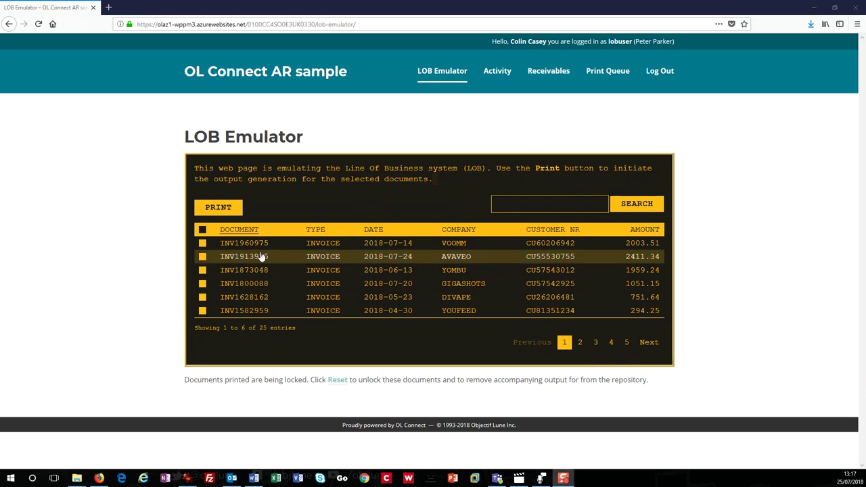
# Select and print all documents on the first two LOB Emulator pages
pyautogui.click(202, 232)
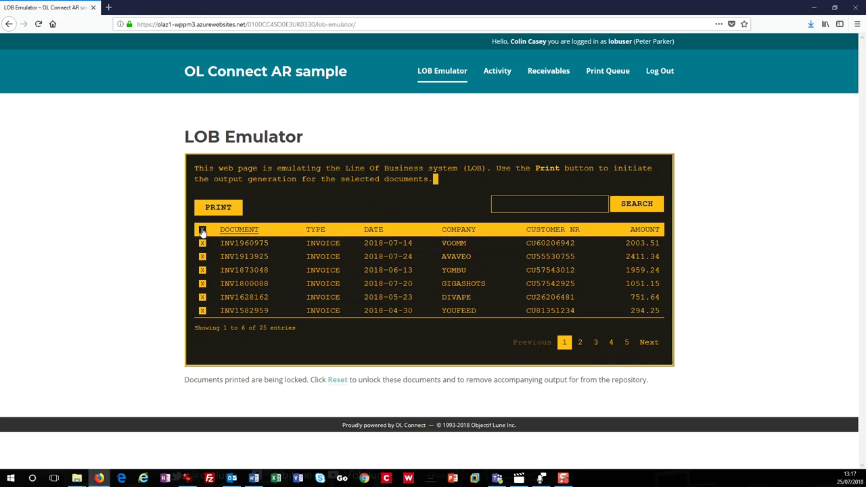
pyautogui.click(220, 211)
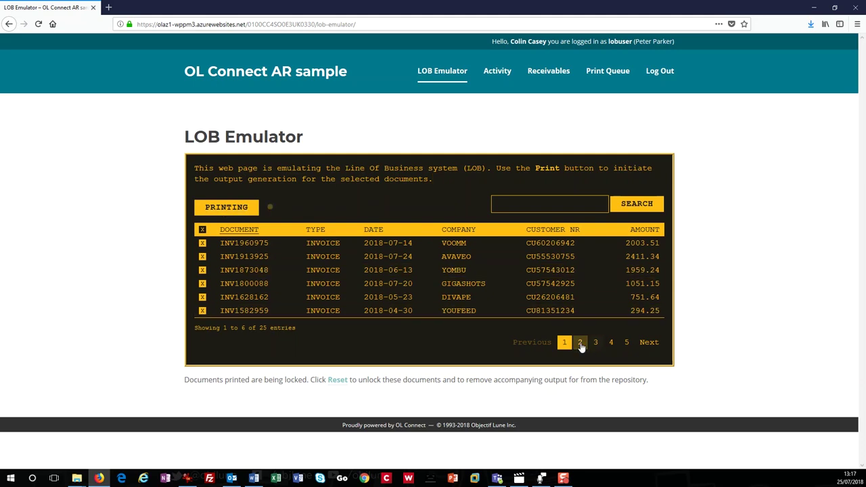
pyautogui.click(579, 343)
pyautogui.click(202, 230)
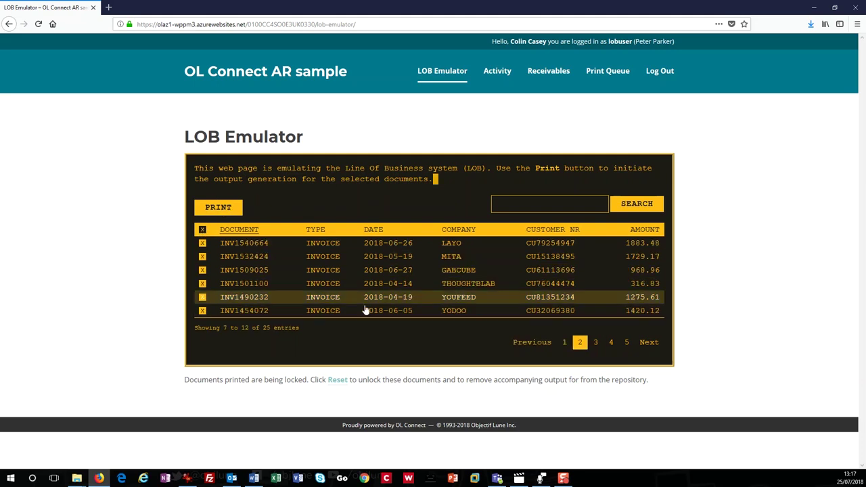
pyautogui.click(220, 210)
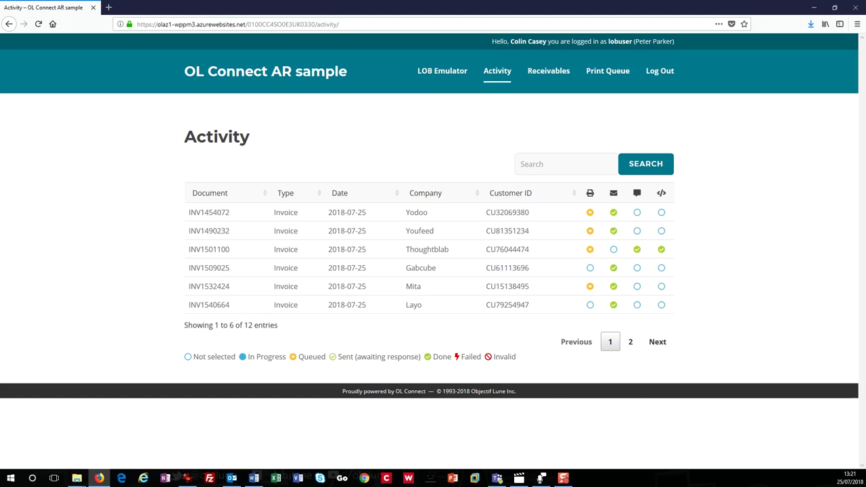
# Page through the activity log, search it for 'YOufeed', then clear the search
pyautogui.click(630, 345)
pyautogui.click(614, 345)
pyautogui.click(535, 170)
pyautogui.write('YOufeed')
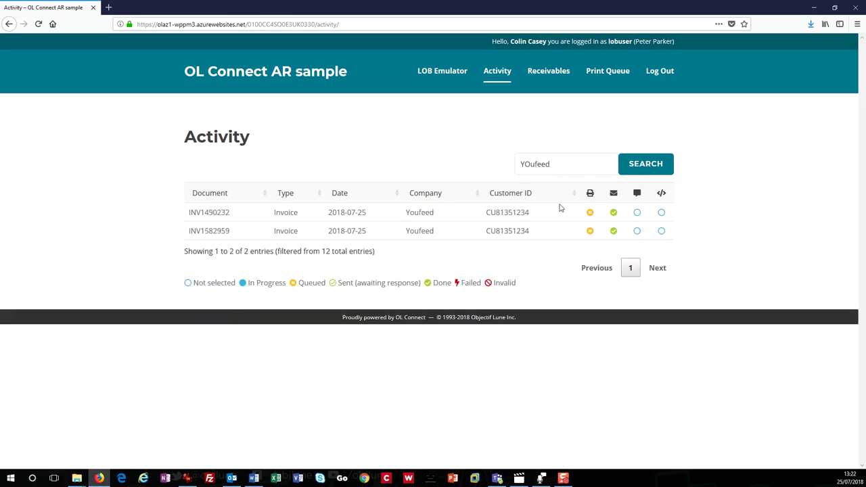
pyautogui.hotkey('ctrl', 'a')
pyautogui.press('BackSpace')
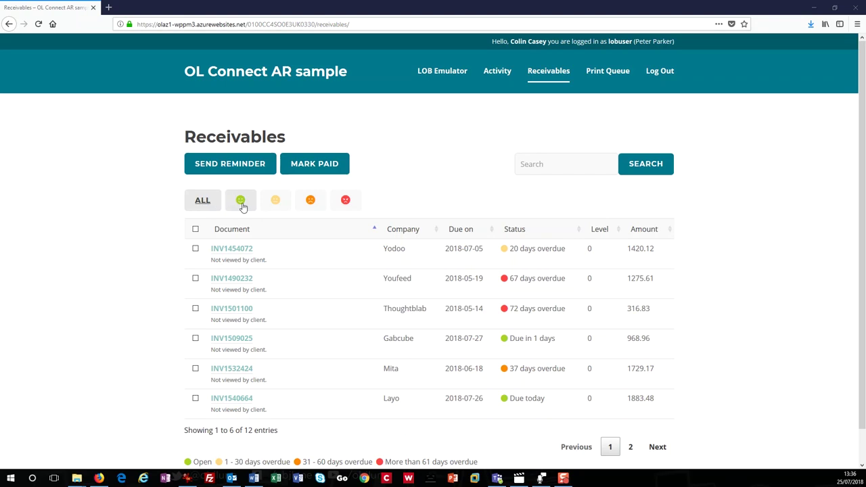
pyautogui.click(241, 201)
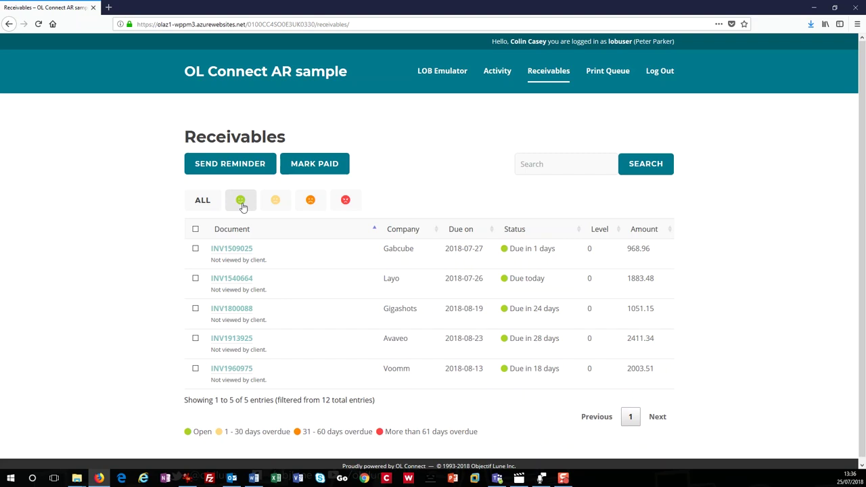
pyautogui.click(275, 201)
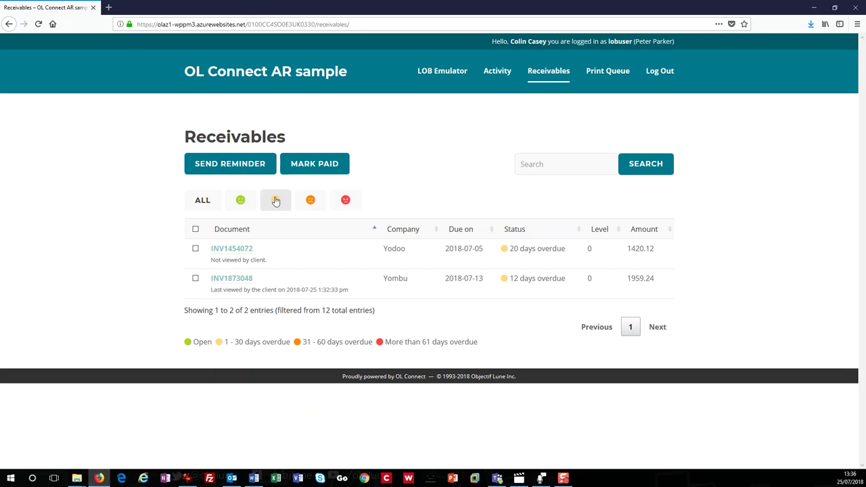
pyautogui.click(311, 203)
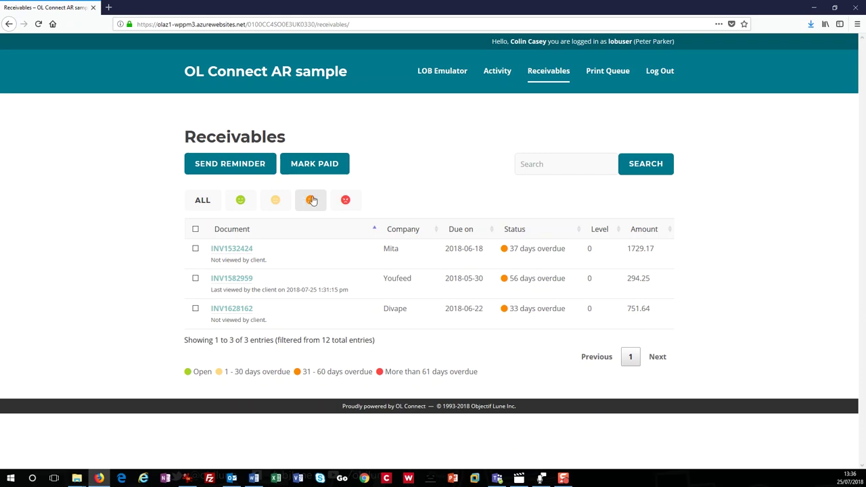
pyautogui.click(346, 201)
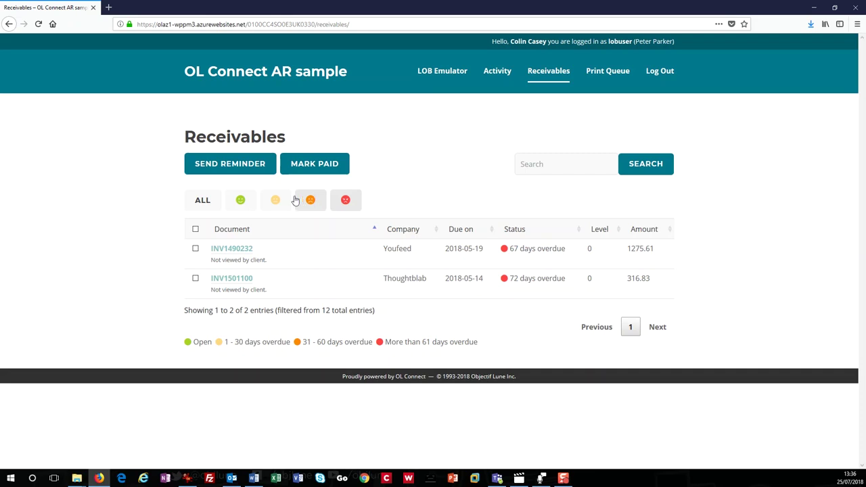
pyautogui.click(192, 203)
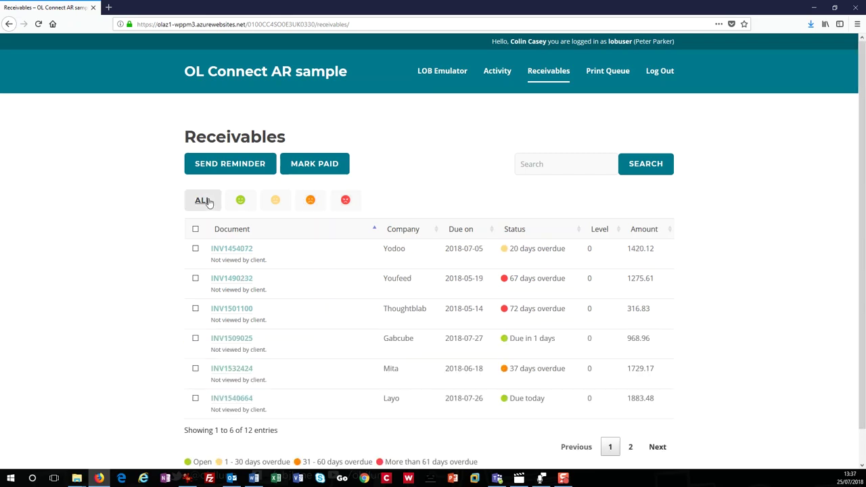
# Search receivables for Youfeed, select the Yodoo invoice and send it a reminder
pyautogui.click(537, 165)
pyautogui.write('Youfeed')
pyautogui.press('Return')
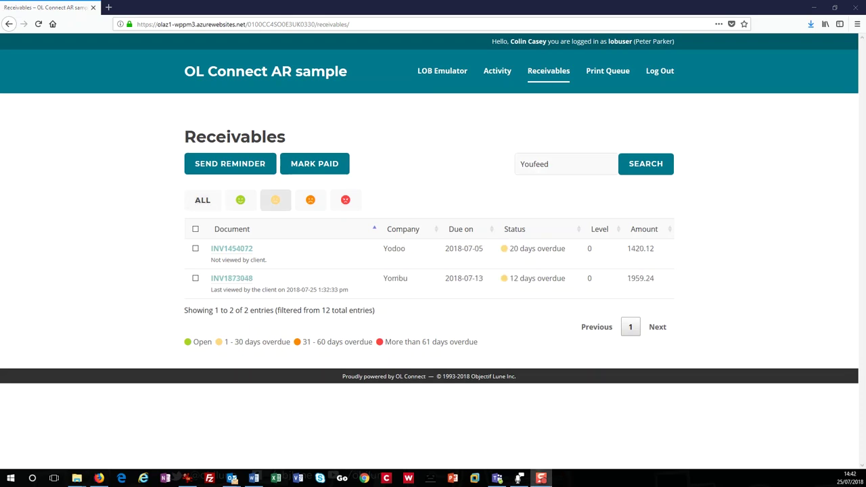
pyautogui.click(196, 248)
pyautogui.click(223, 164)
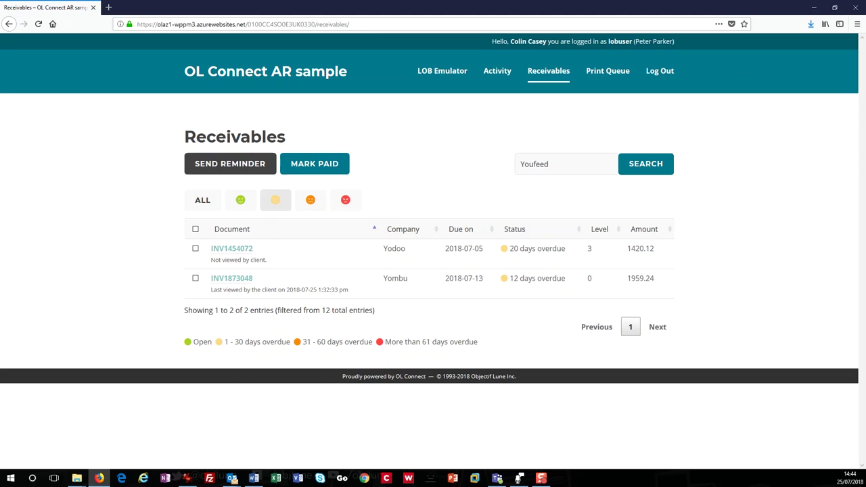
# Post the note 'The customer said that they would pay by Friday' on the Yombu invoice
pyautogui.click(244, 281)
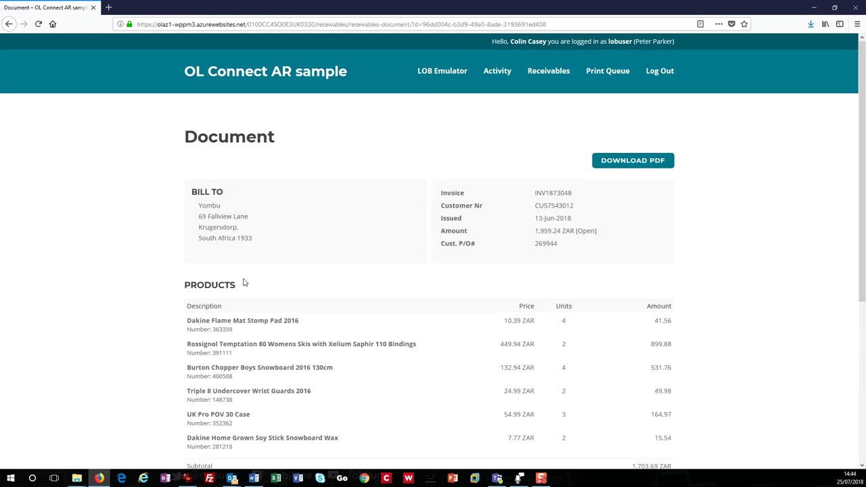
pyautogui.moveTo(861, 226); pyautogui.dragTo(862, 385)
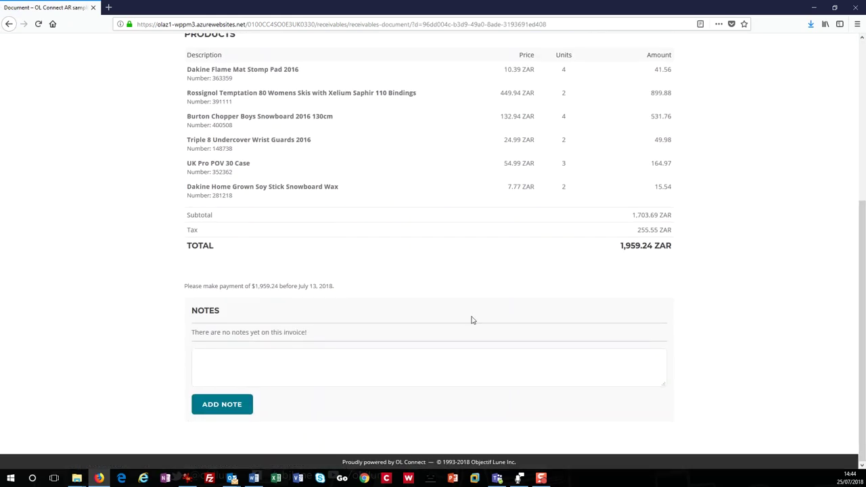
pyautogui.click(305, 364)
pyautogui.write('The customer said that they would b')
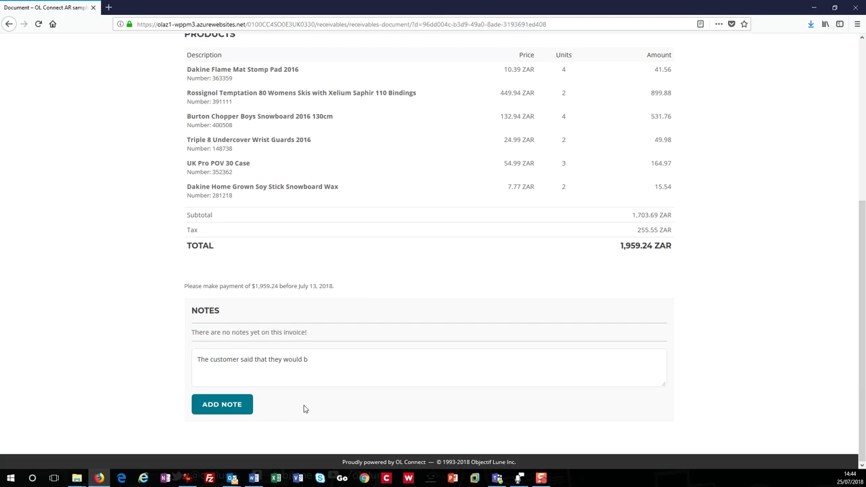
pyautogui.press('BackSpace')
pyautogui.write('pay by Friday.')
pyautogui.click(232, 408)
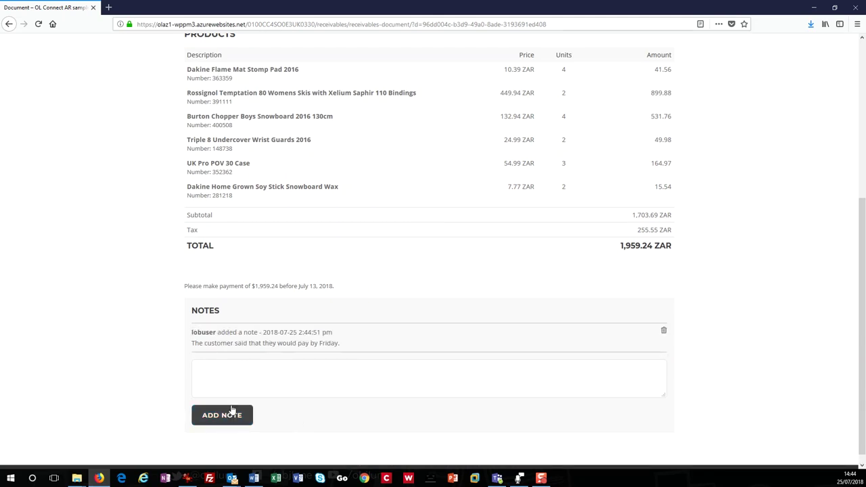
pyautogui.scroll(5, 753, 80)
pyautogui.click(549, 70)
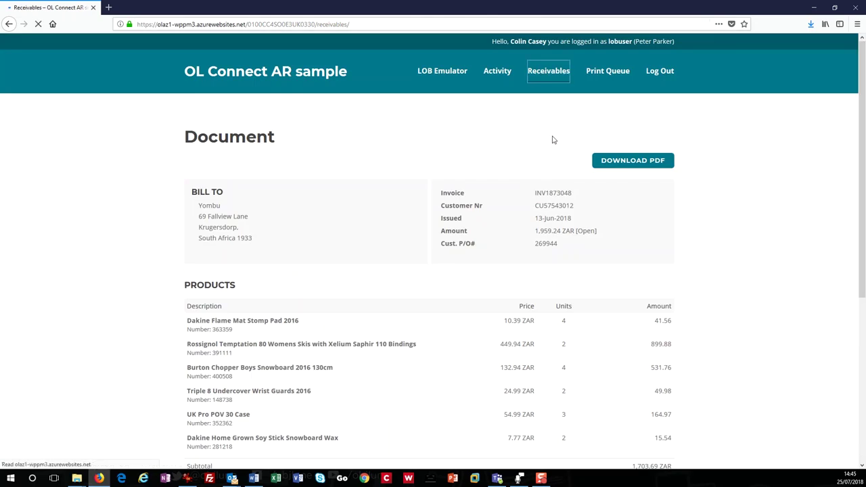
# Filter to 1–30 days overdue and mark invoice INV1873048 as paid
pyautogui.click(279, 203)
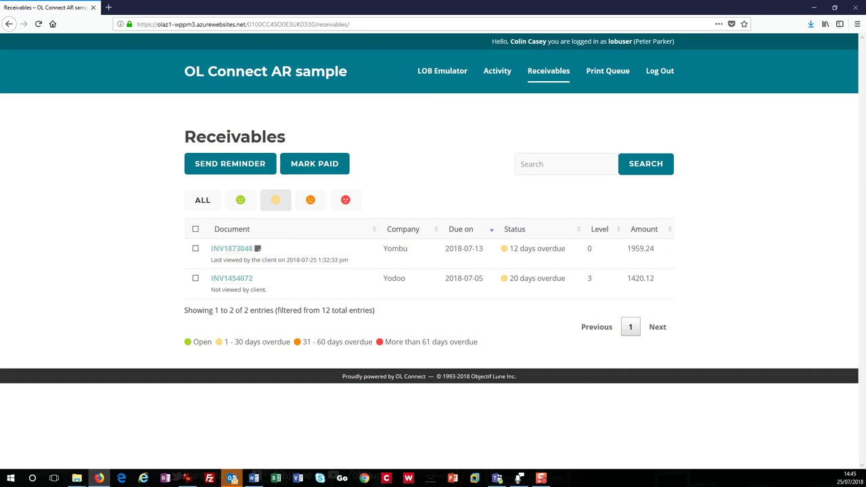
pyautogui.click(195, 248)
pyautogui.click(313, 166)
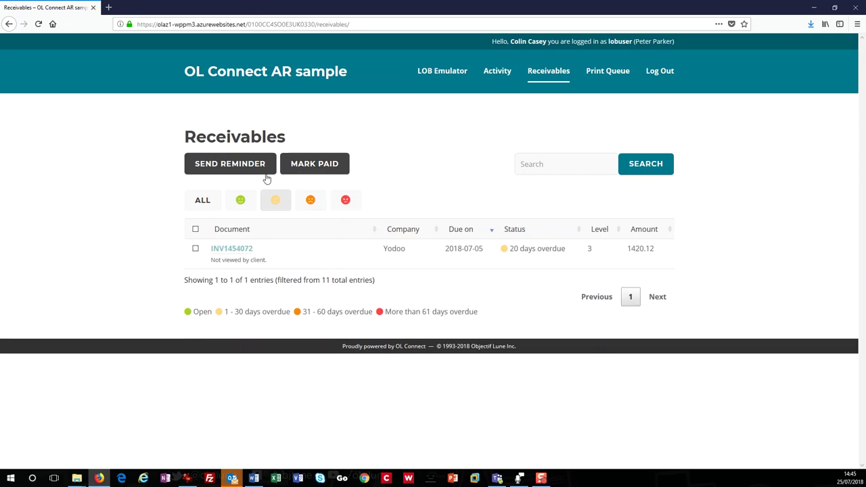
# Show the Print Queue's five batches: three collection letters and two invoice batches
pyautogui.click(497, 70)
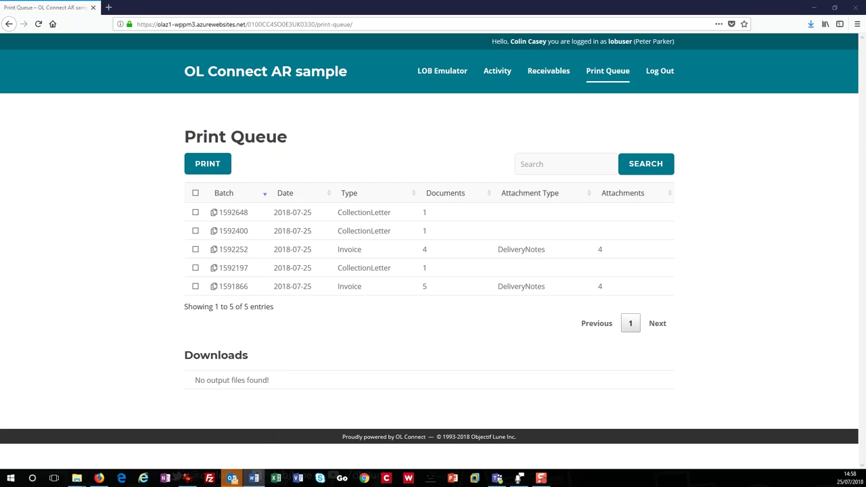
# Select all five queued batches and print them, producing exceptions-20180725-0959.pdf
pyautogui.click(194, 193)
pyautogui.click(210, 167)
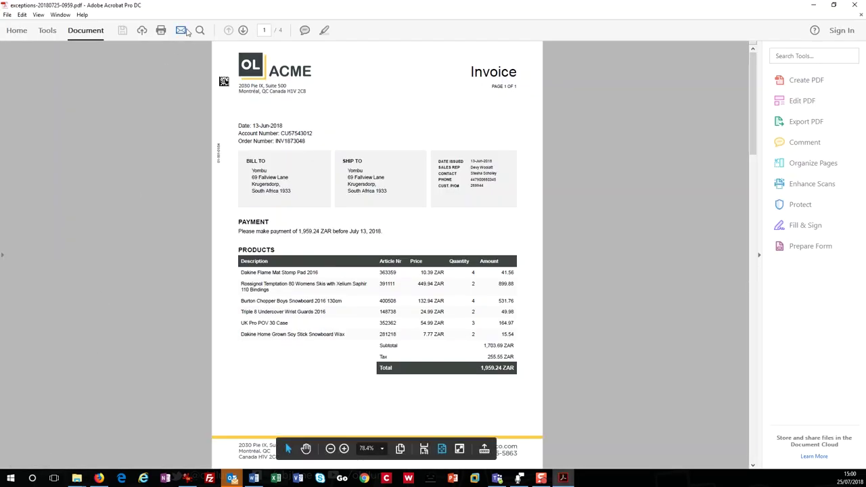
# Page through the Reminder letter, Second Reminder and Final notice on pages 2–4
pyautogui.click(243, 31)
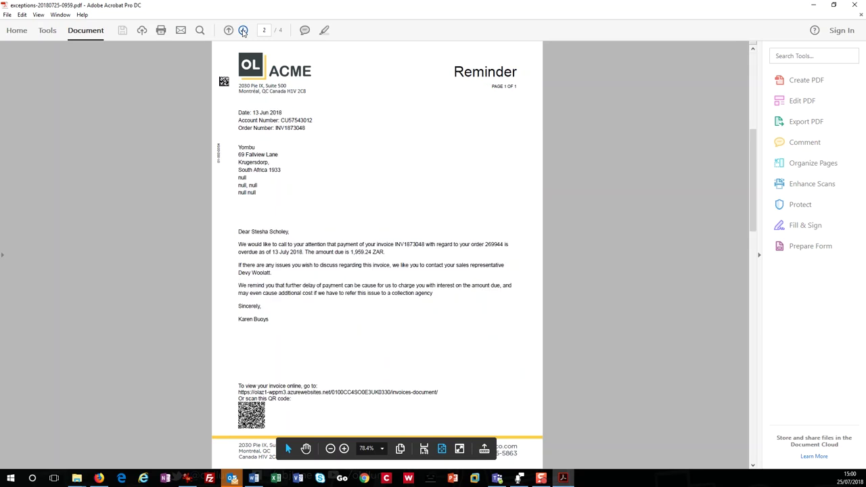
pyautogui.click(243, 30)
pyautogui.click(243, 30)
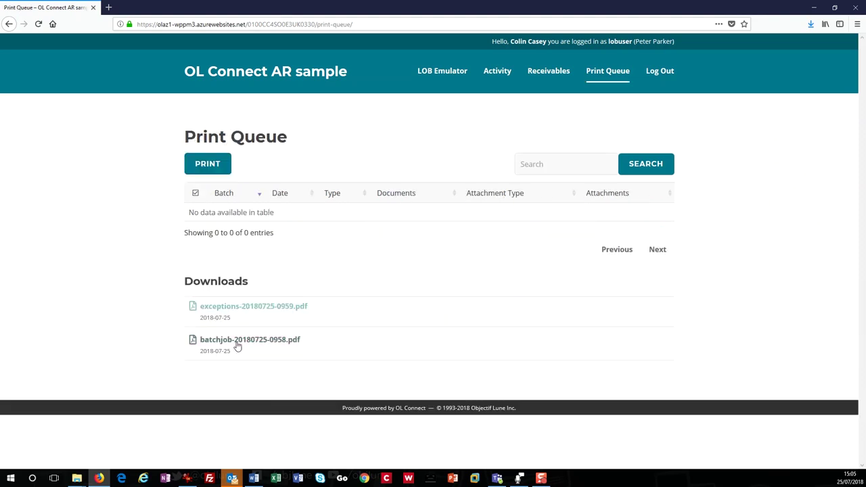
# Open the downloaded batchjob-20180725-0958.pdf print batch in Acrobat
pyautogui.click(248, 343)
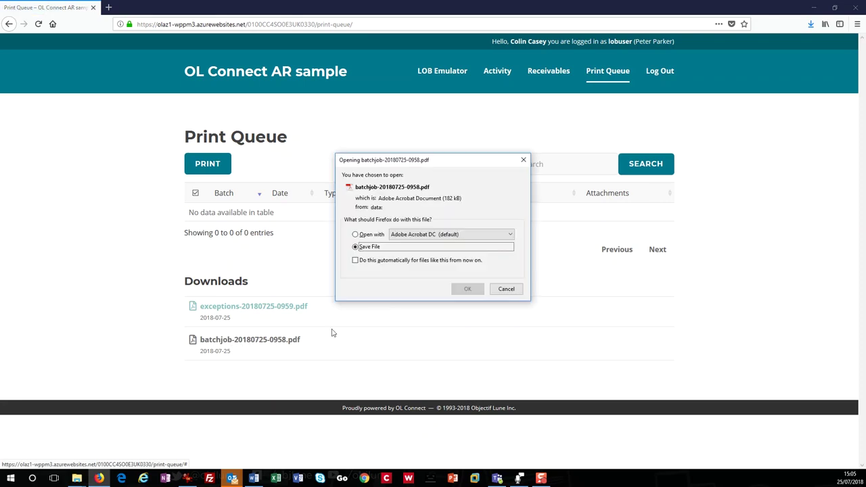
pyautogui.click(371, 236)
pyautogui.click(468, 288)
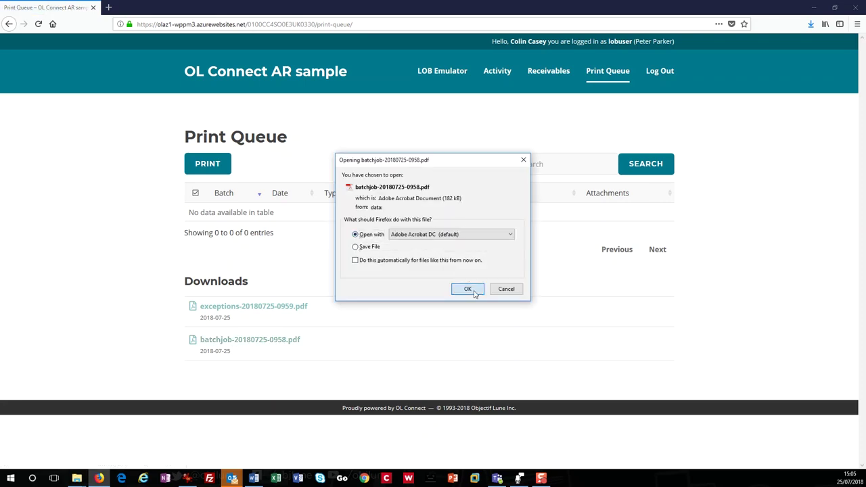
# Advance through the 24-page batch PDF page by page until reaching the invoice on page 13
pyautogui.click(245, 33)
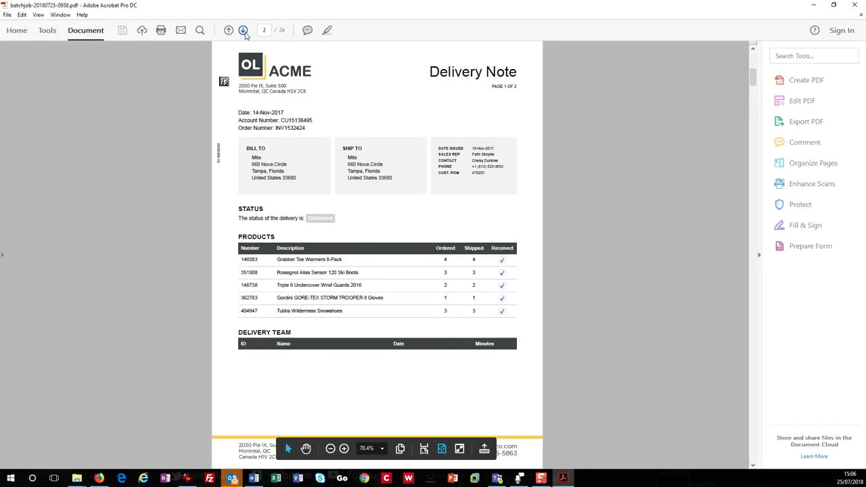
pyautogui.click(245, 33)
pyautogui.click(244, 31)
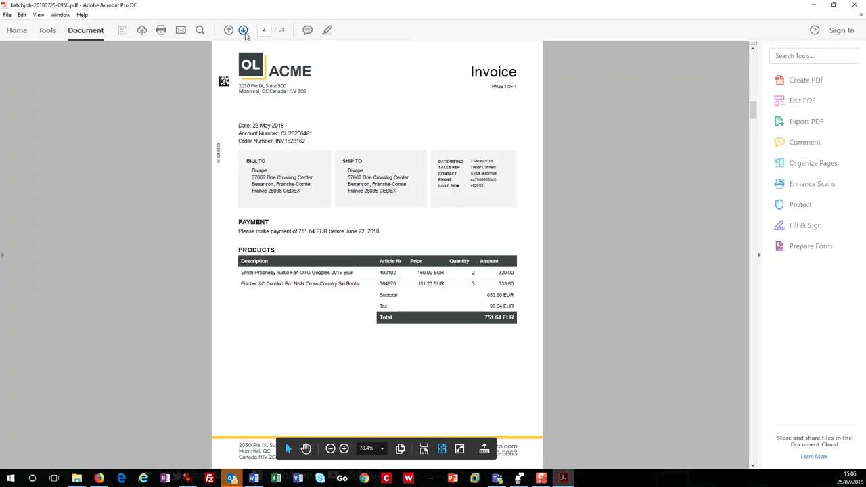
pyautogui.click(243, 31)
pyautogui.click(244, 31)
pyautogui.click(244, 31)
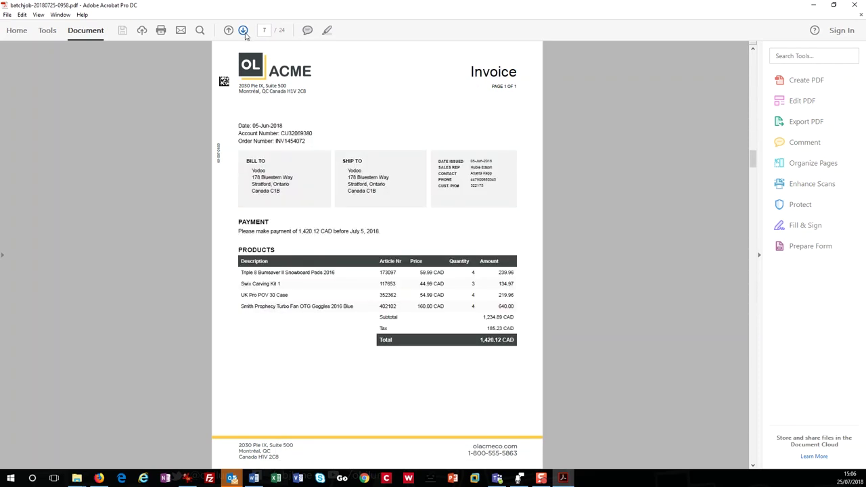
pyautogui.click(244, 32)
pyautogui.click(244, 31)
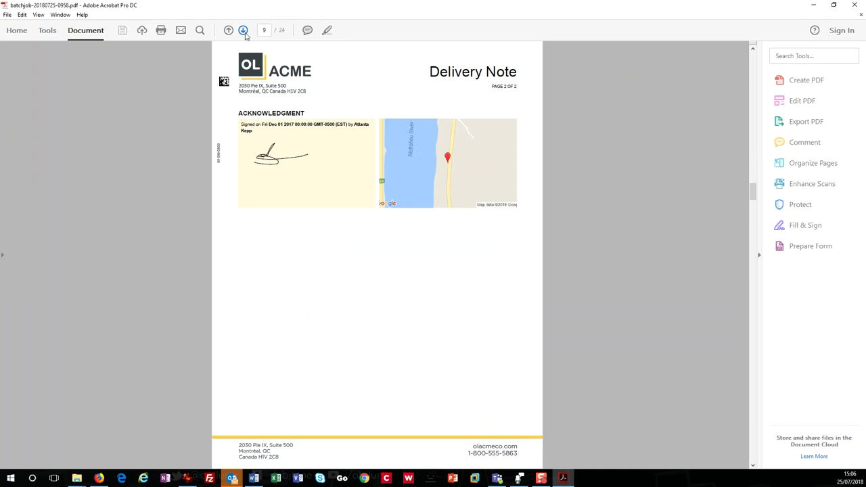
pyautogui.click(244, 31)
pyautogui.click(244, 31)
pyautogui.click(244, 31)
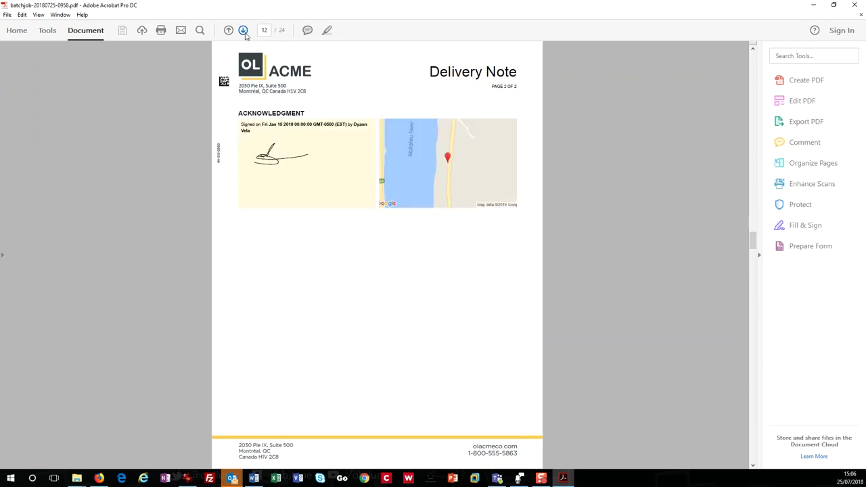
pyautogui.click(243, 31)
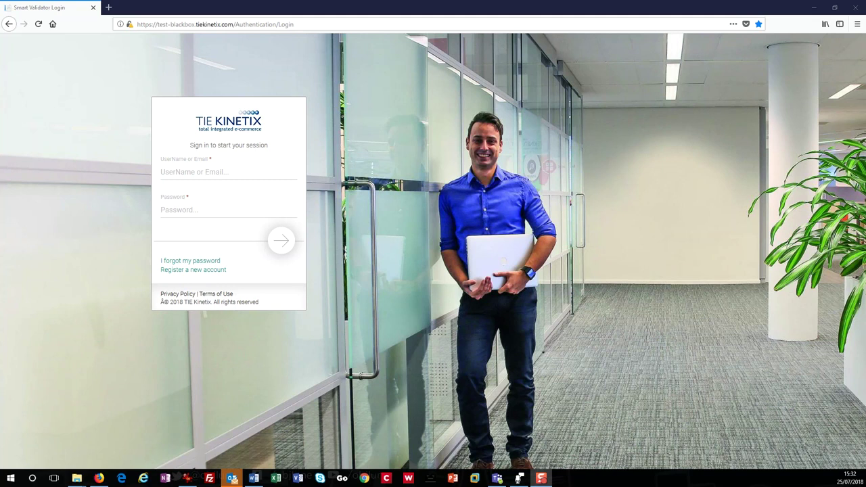
# Log in to Smart Validator and show the Documents list of tiexml-invoice submissions
pyautogui.click(281, 244)
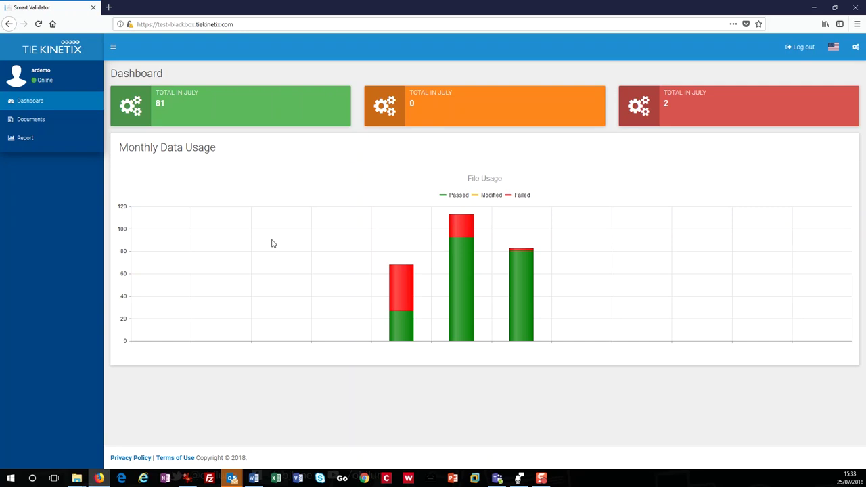
pyautogui.click(31, 119)
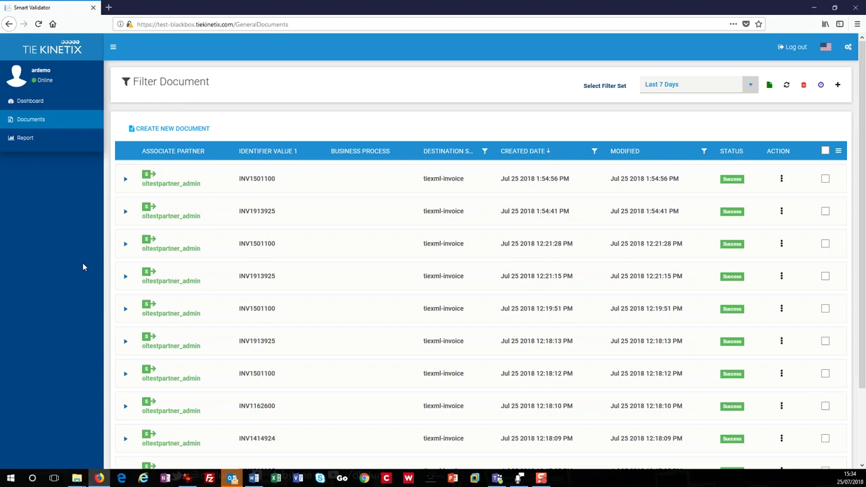
# View invoice INV1501100's files, switching from Parsed to the Destination Parsed Invoices/Header structure
pyautogui.click(782, 179)
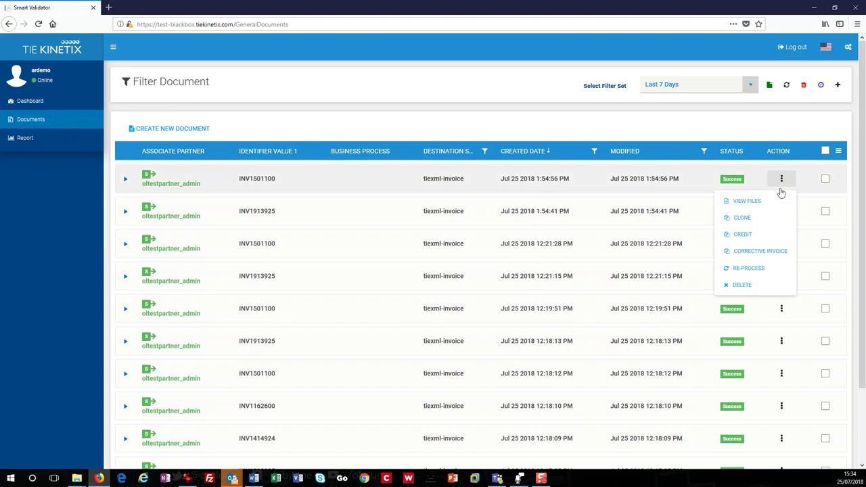
pyautogui.click(739, 203)
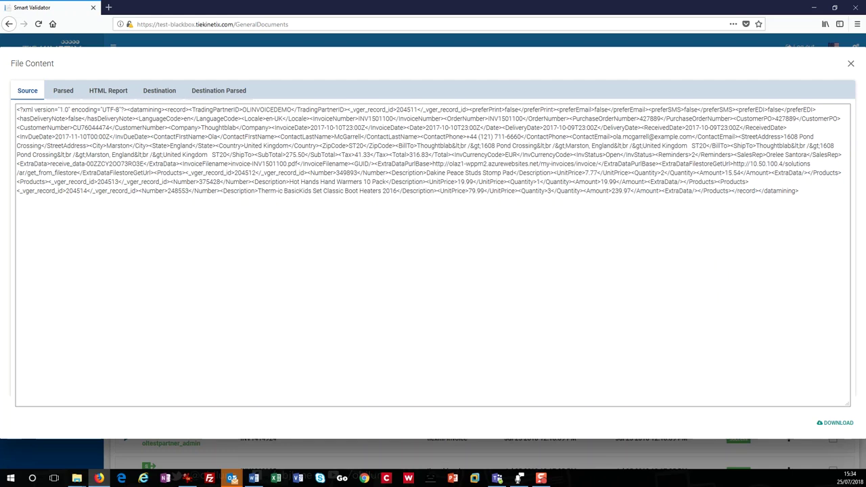
pyautogui.click(63, 90)
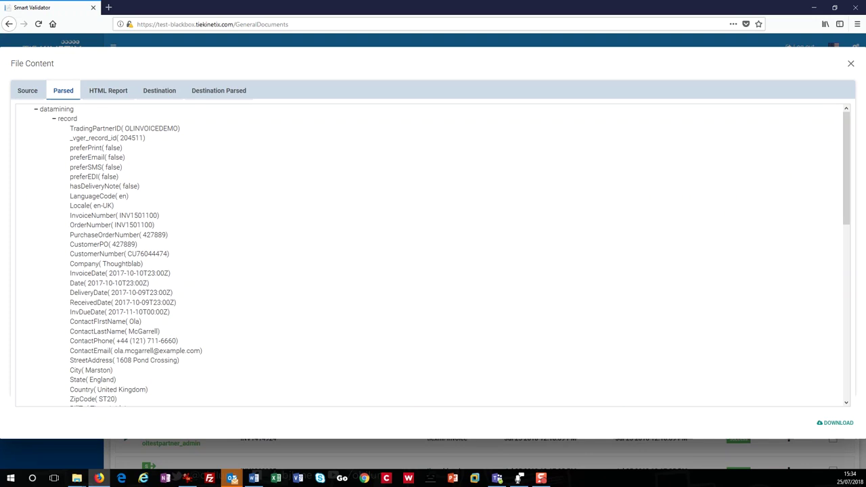
pyautogui.click(219, 90)
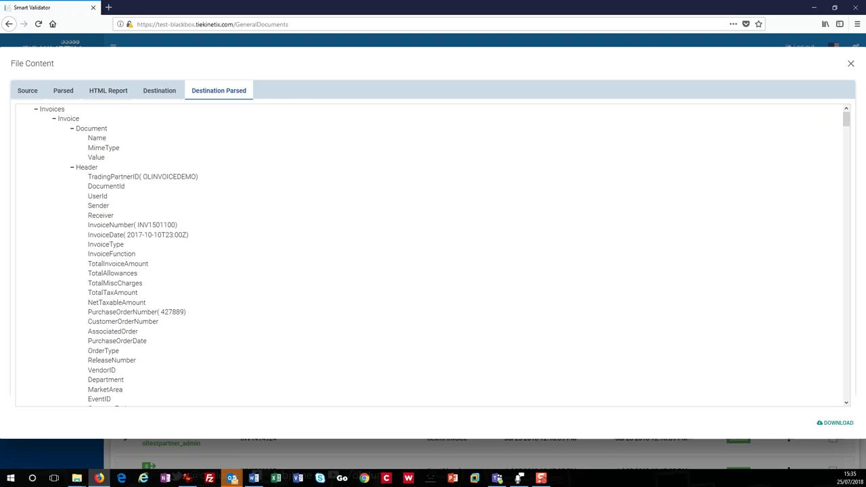
# Filter documents to the Last 7 Days set, expand the filters, and show the Data Usage Report
pyautogui.press('Escape')
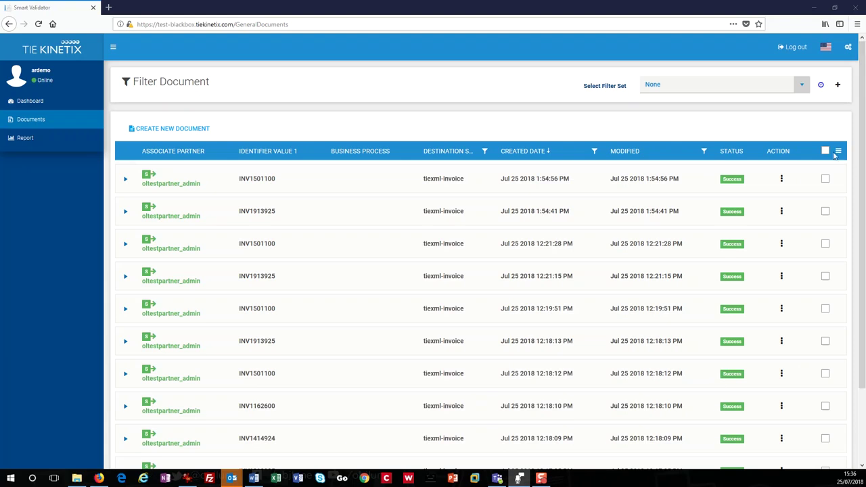
pyautogui.click(802, 86)
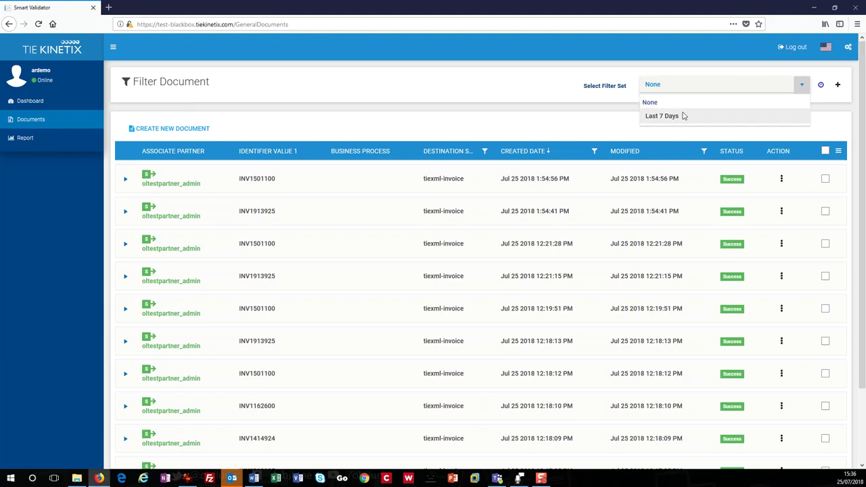
pyautogui.click(681, 117)
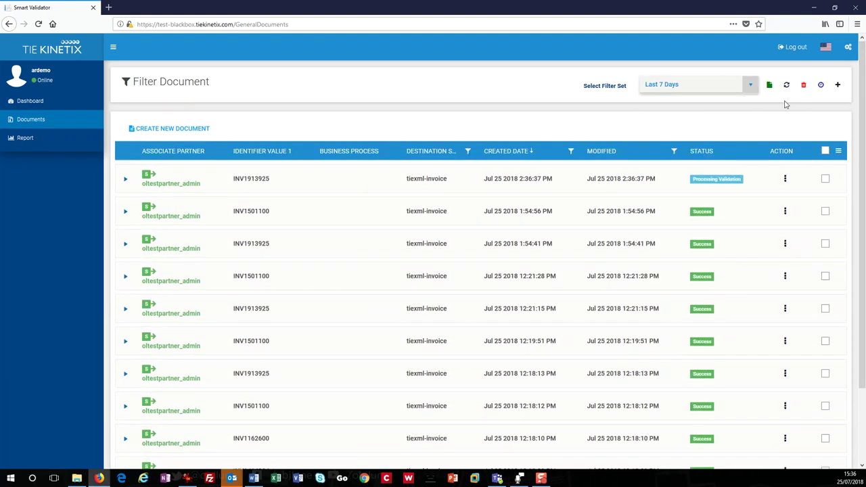
pyautogui.click(837, 87)
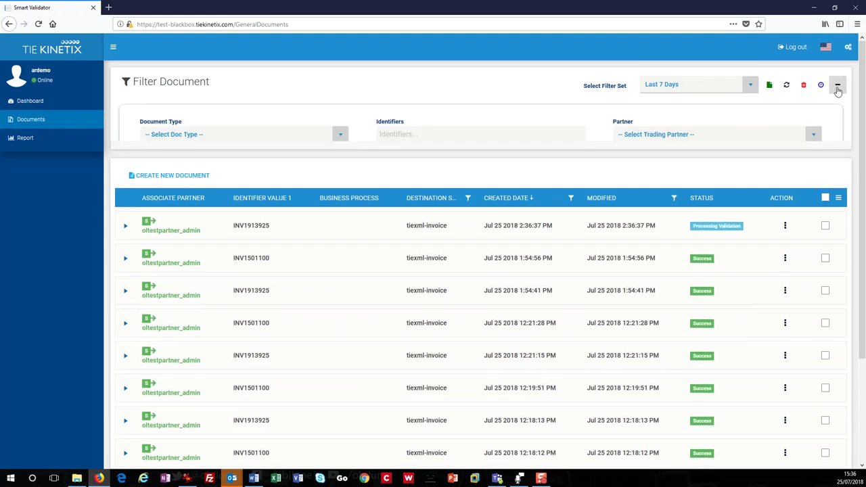
pyautogui.click(25, 138)
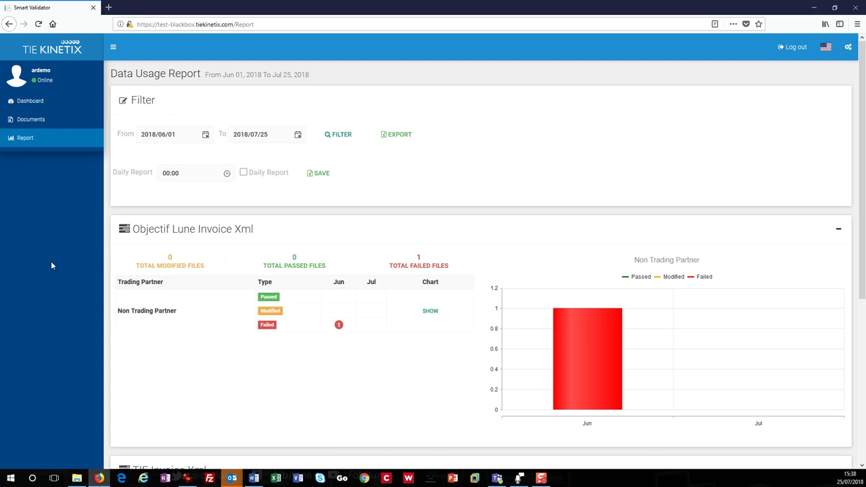
# Export the report to Export.xlsx and view its FileReport sheet in Excel
pyautogui.click(406, 136)
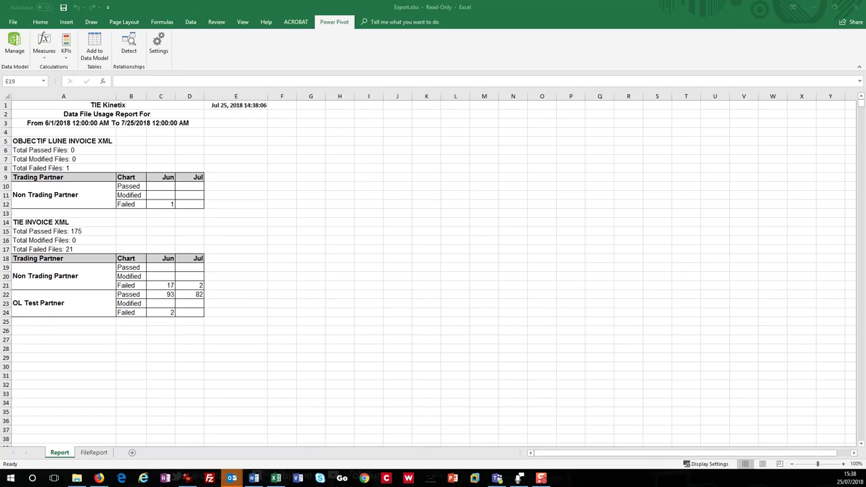
pyautogui.click(94, 456)
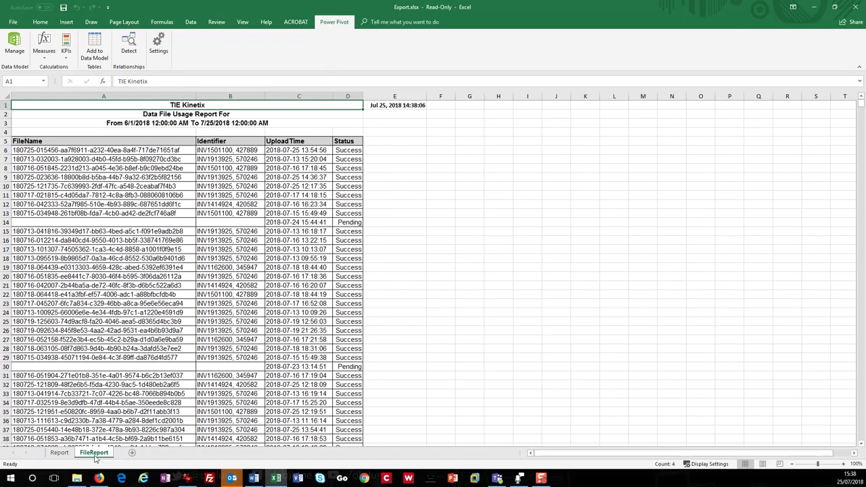